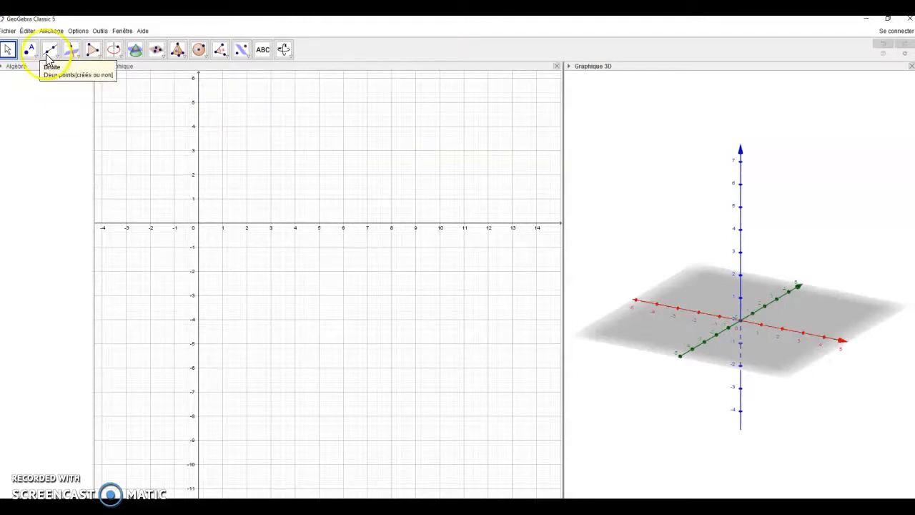
Open the Cube file from the Solides usuels folder.
click(8, 31)
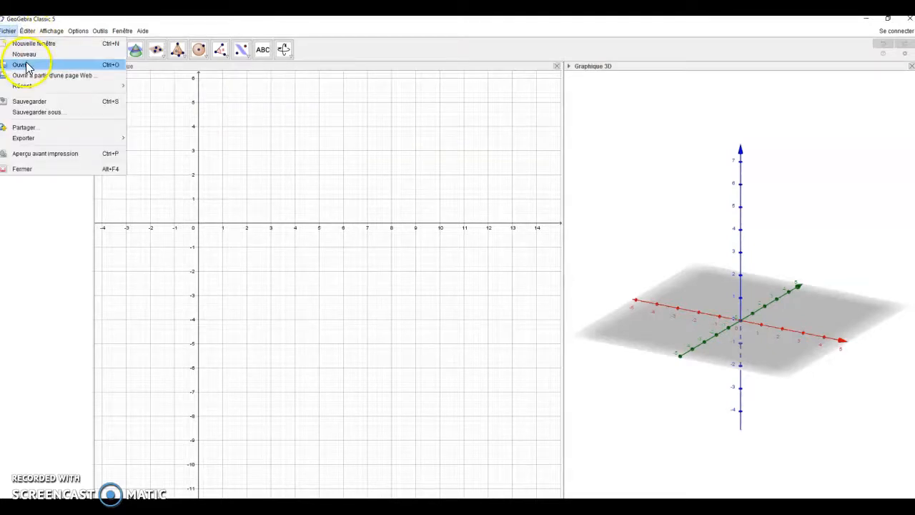
click(22, 64)
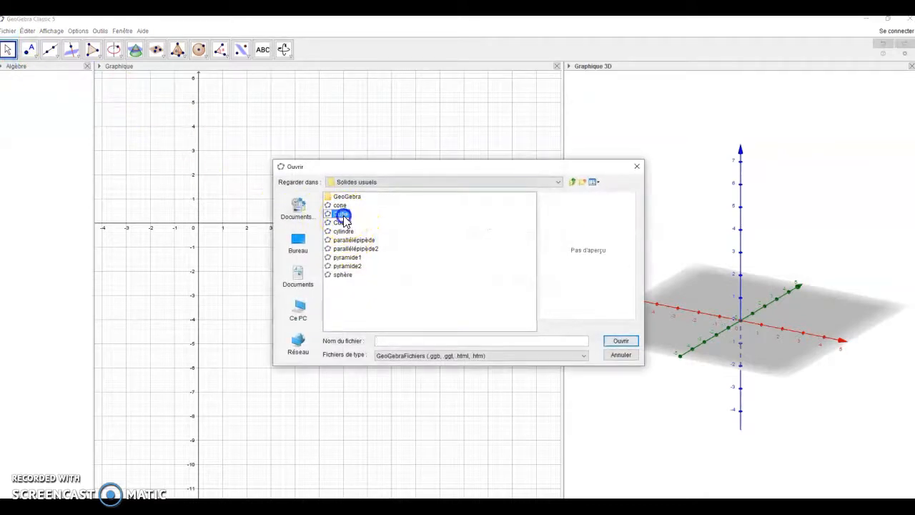
click(342, 215)
click(621, 341)
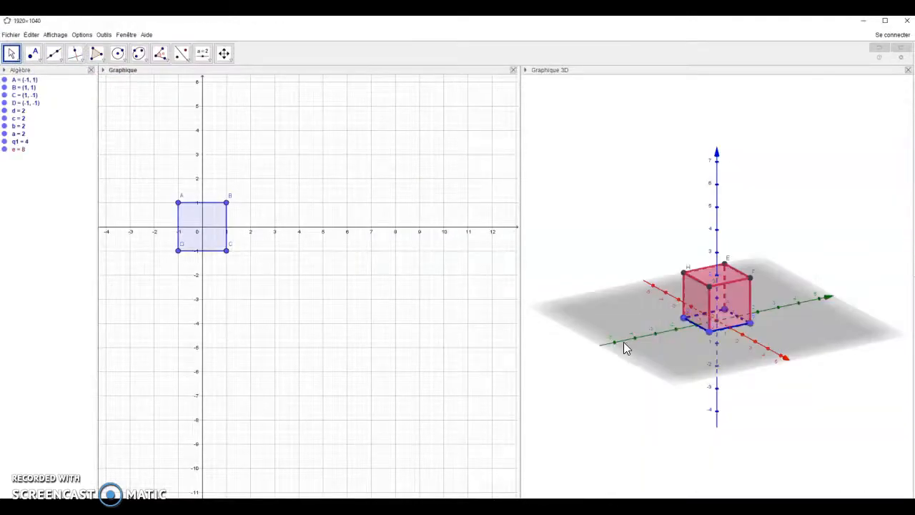
Widen the 3D graphics view and rotate it around the cube with the Rotate 3D Graphics View tool.
drag(521, 157, 470, 162)
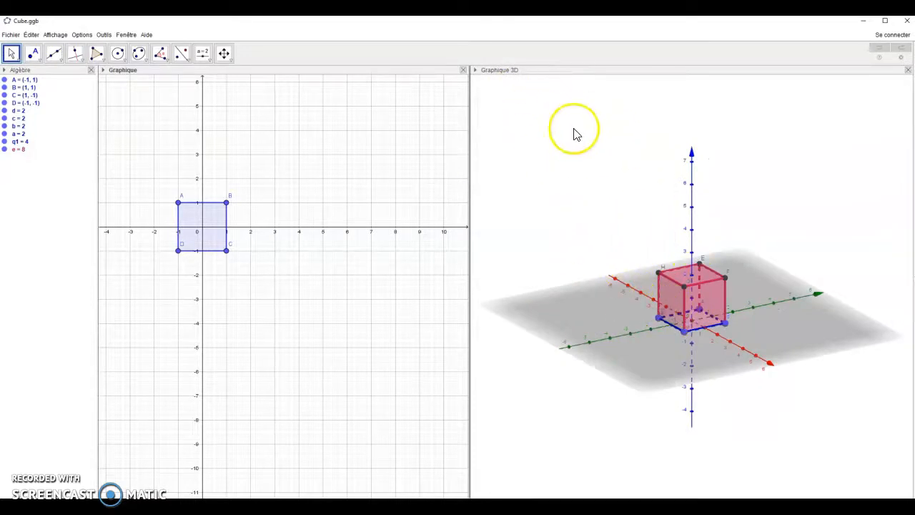
click(550, 108)
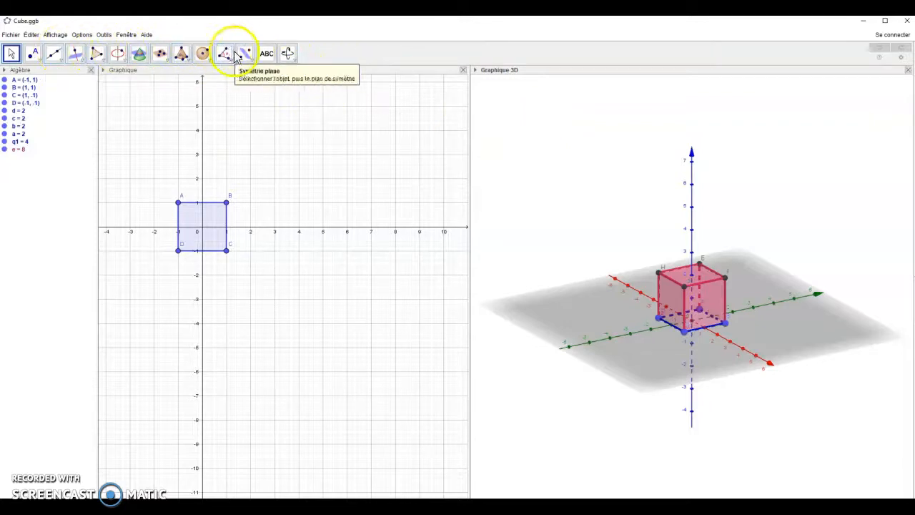
click(288, 55)
drag(630, 179, 597, 175)
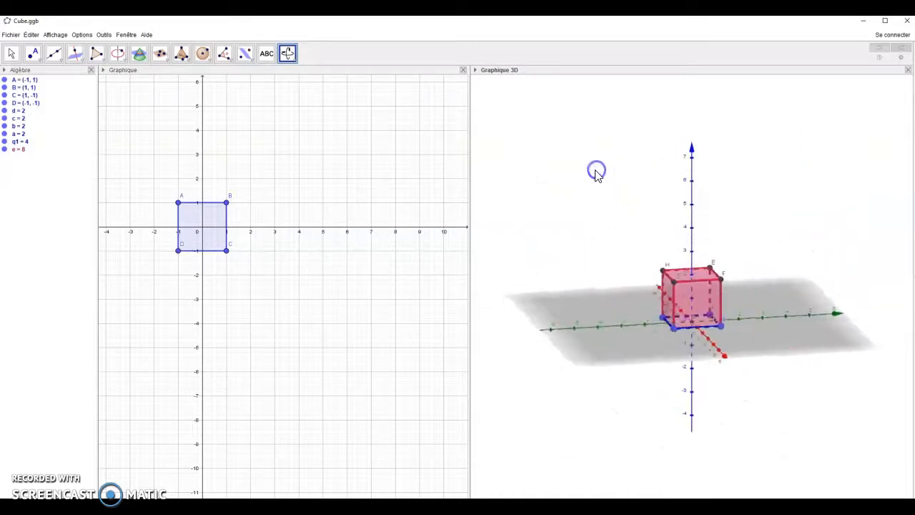
View the cube facing the xOy and yOz planes, and return the 3D view to its default orientation.
click(476, 71)
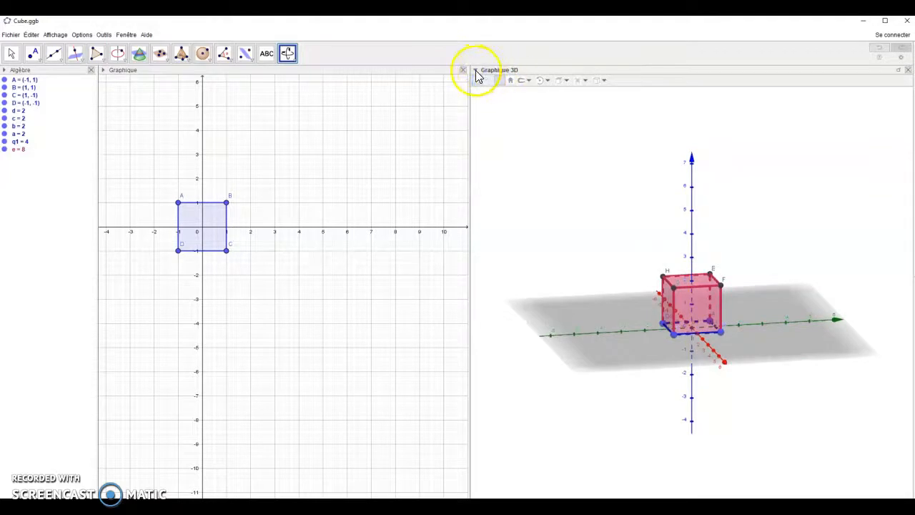
click(565, 81)
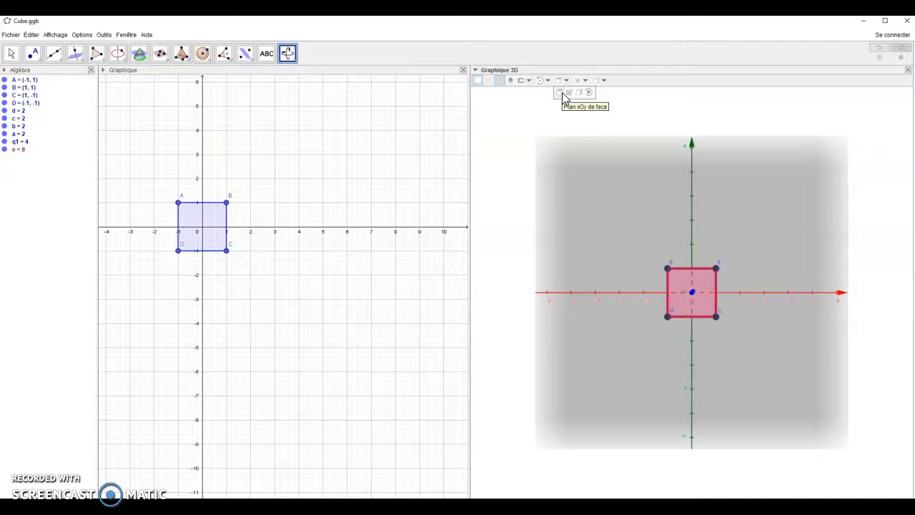
click(562, 93)
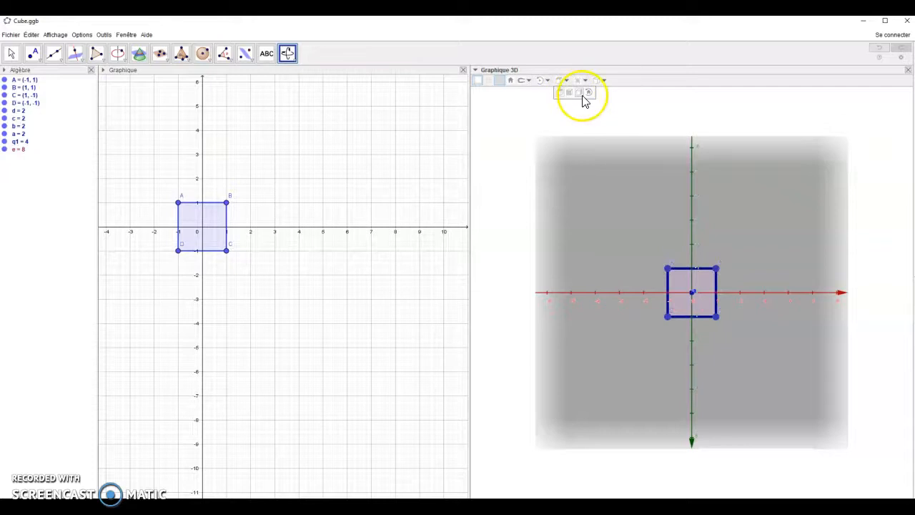
click(580, 94)
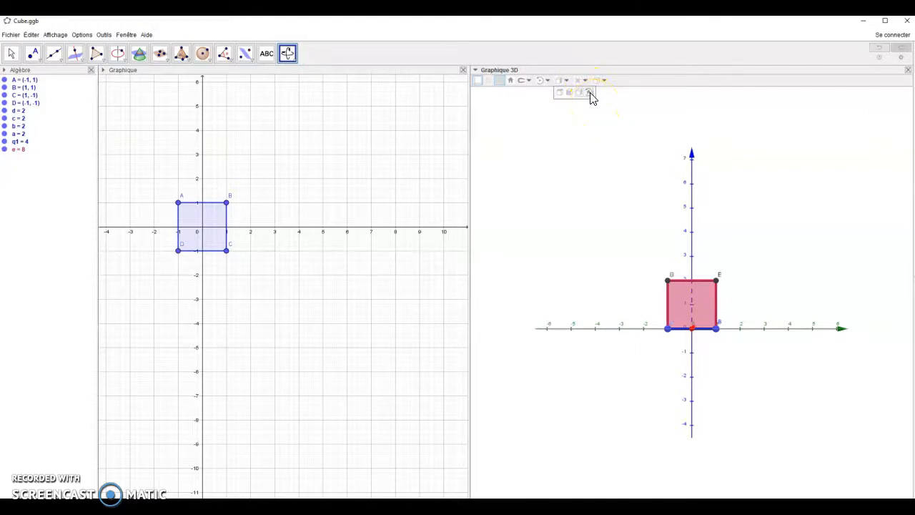
click(589, 94)
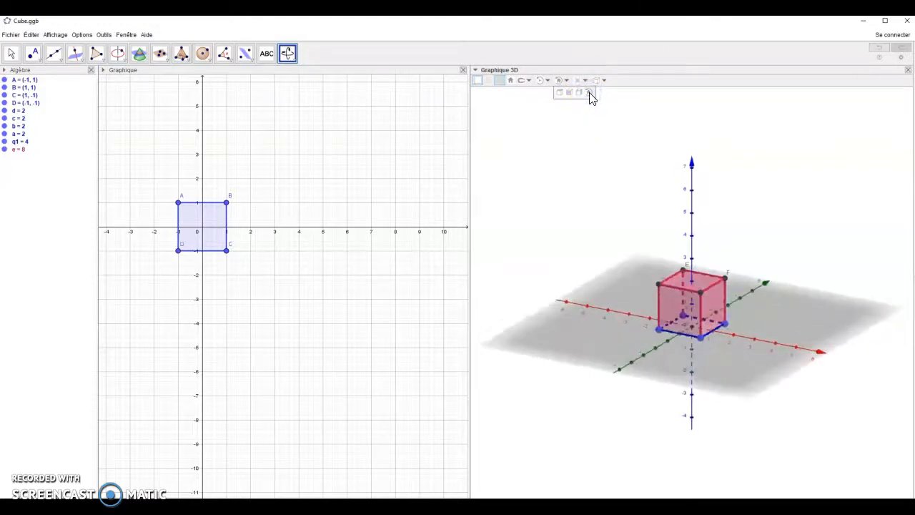
Rotate the cube under the projection for glasses and restore the parallel projection.
click(621, 138)
click(616, 92)
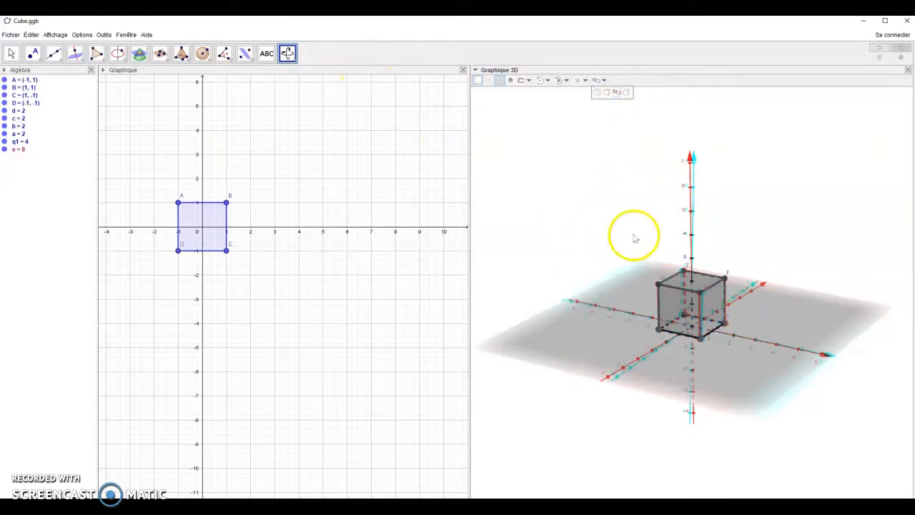
click(289, 53)
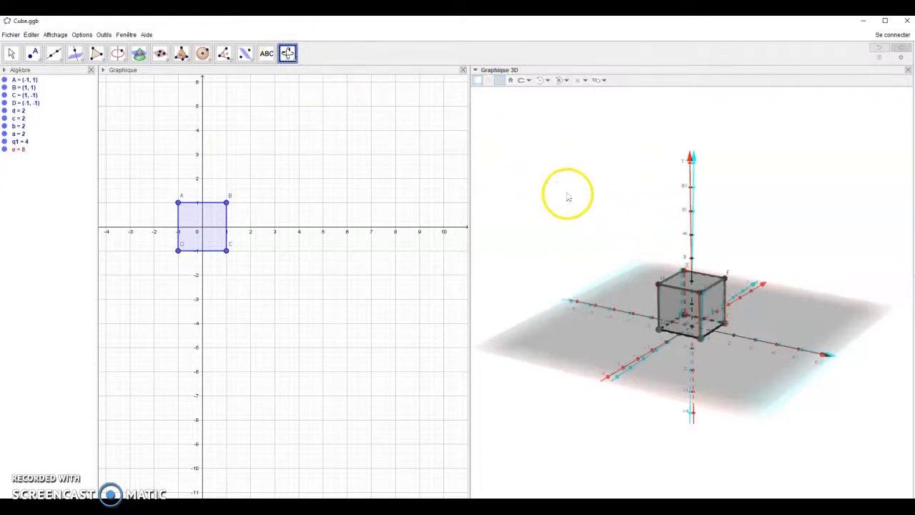
drag(594, 199, 636, 196)
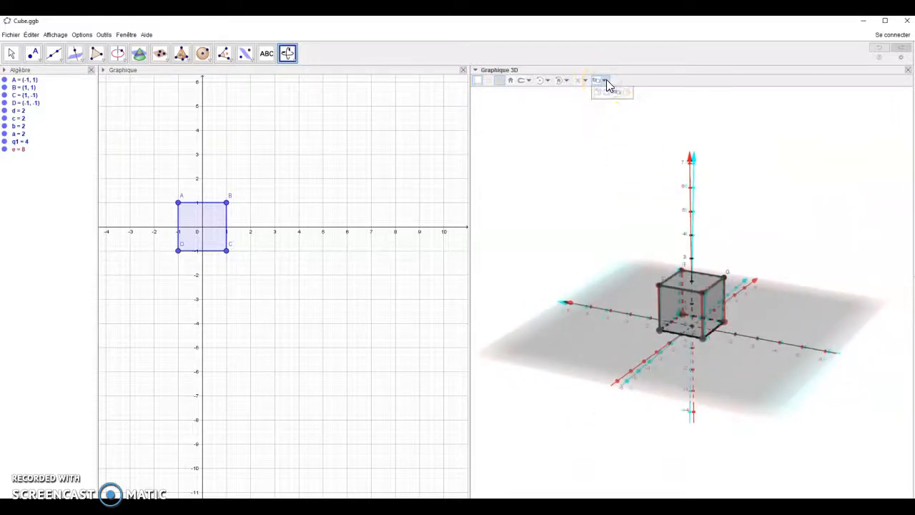
click(598, 93)
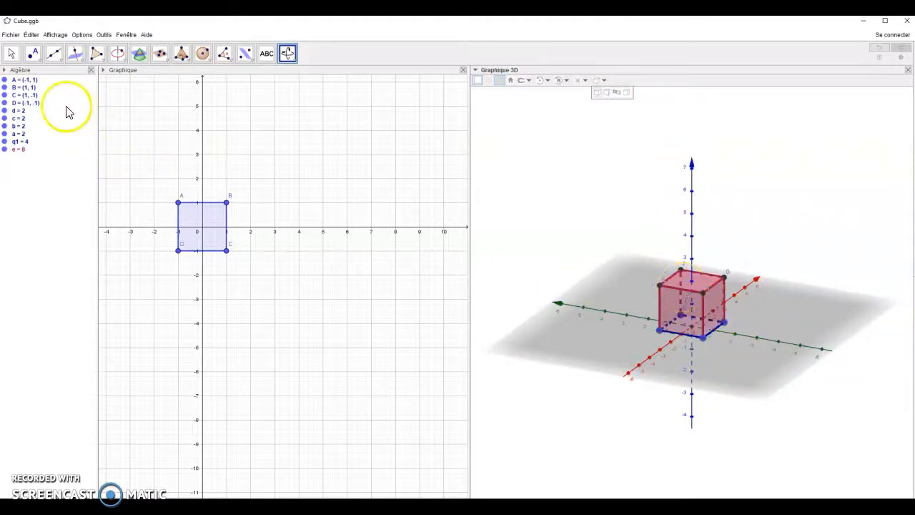
Open the Cube2 file without saving the changes to the current file.
click(10, 35)
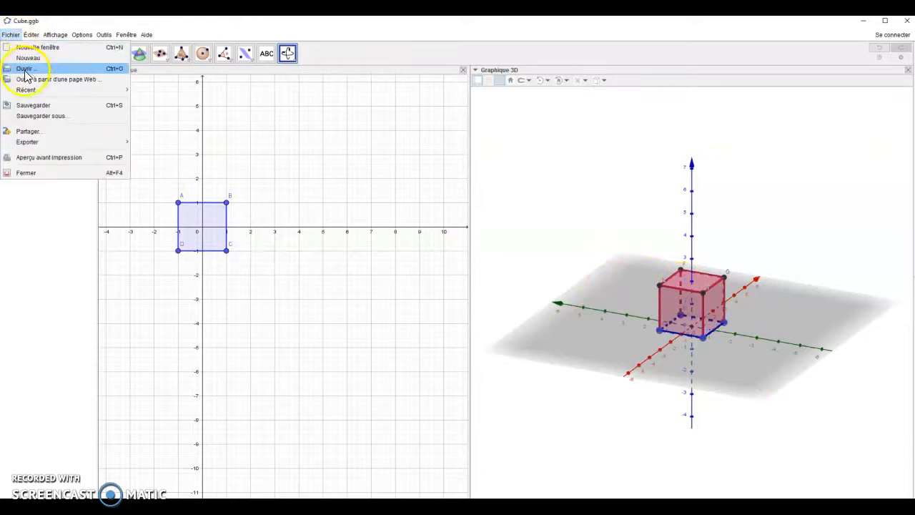
click(28, 58)
click(467, 289)
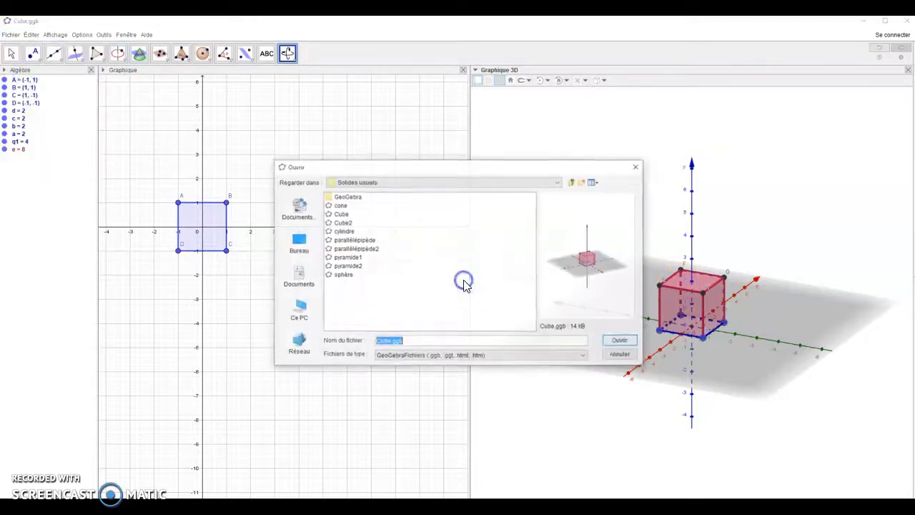
click(340, 223)
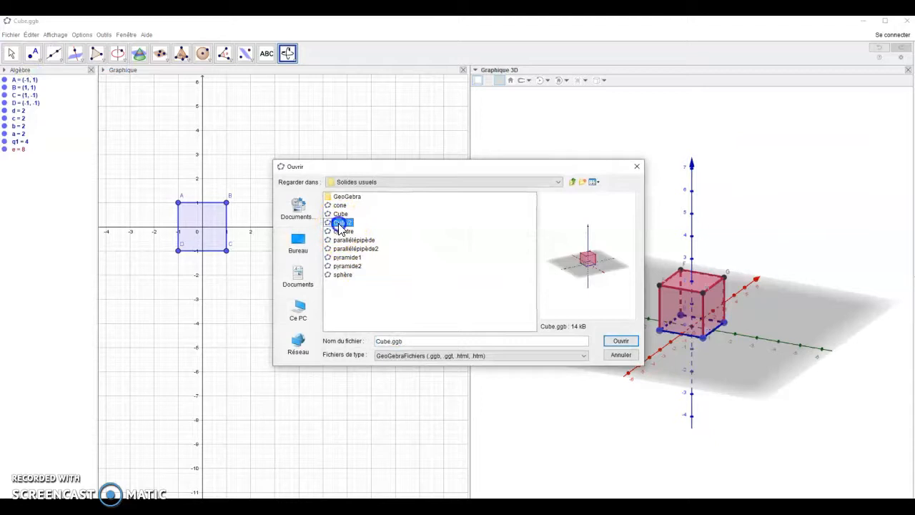
click(621, 341)
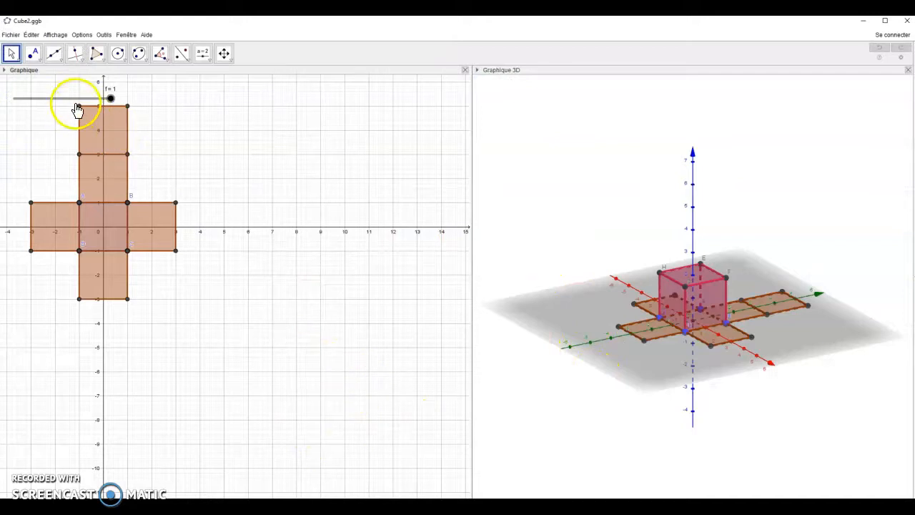
Fold the cube's net by setting slider f to 0, and unfold it again by setting f to 1.
drag(111, 103, 10, 108)
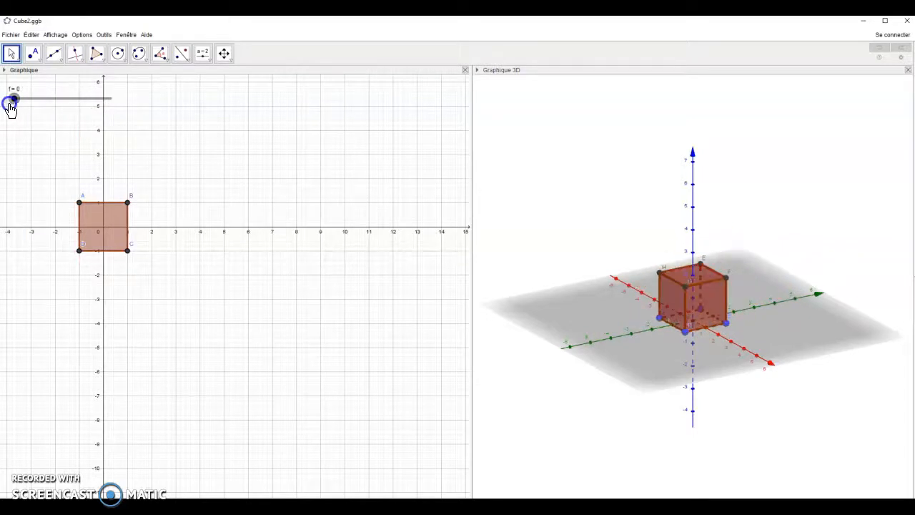
drag(10, 106, 117, 112)
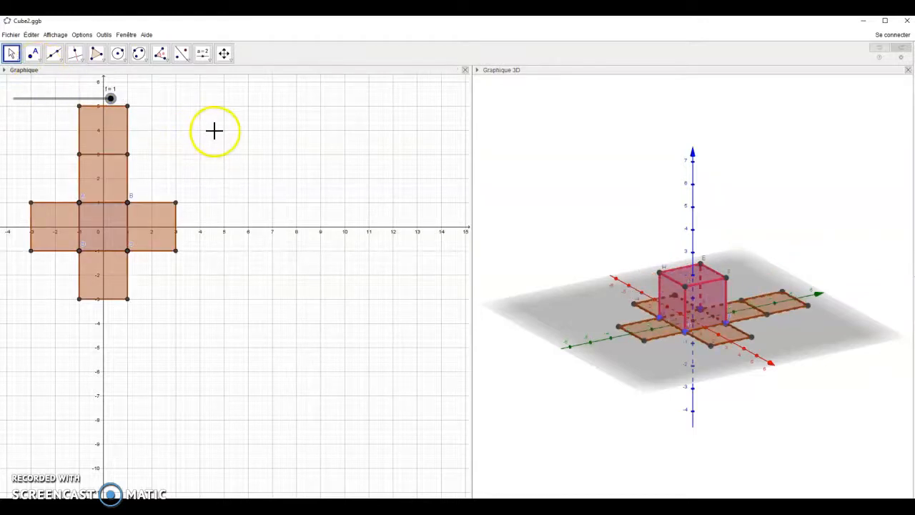
Open the parallélépipède file without saving the changes to Cube2.
click(11, 34)
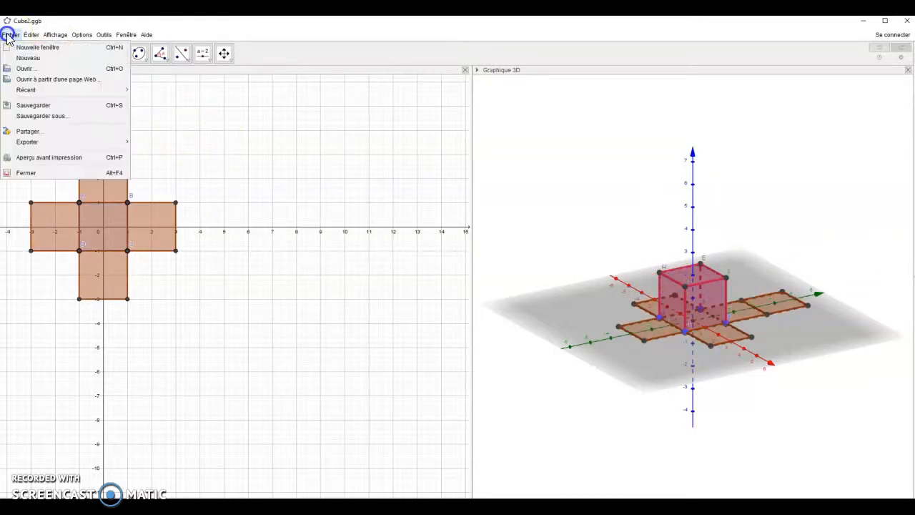
click(24, 69)
click(455, 280)
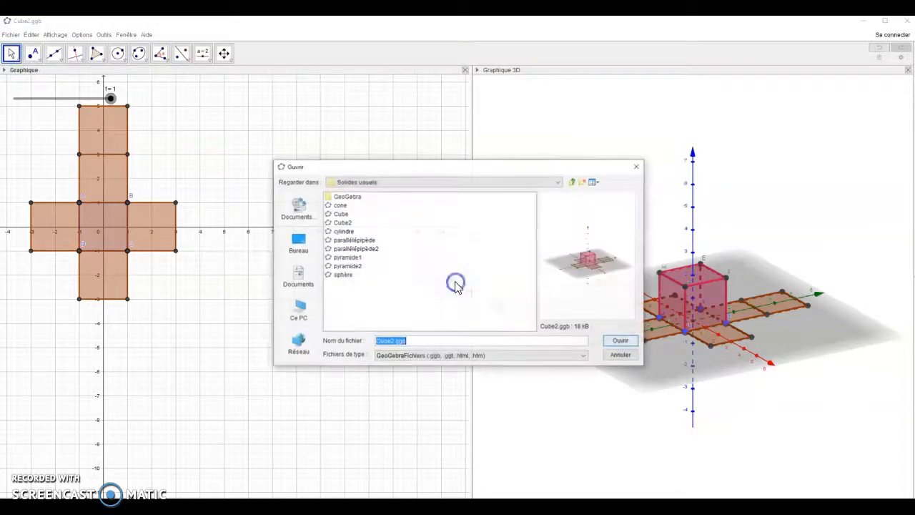
click(360, 240)
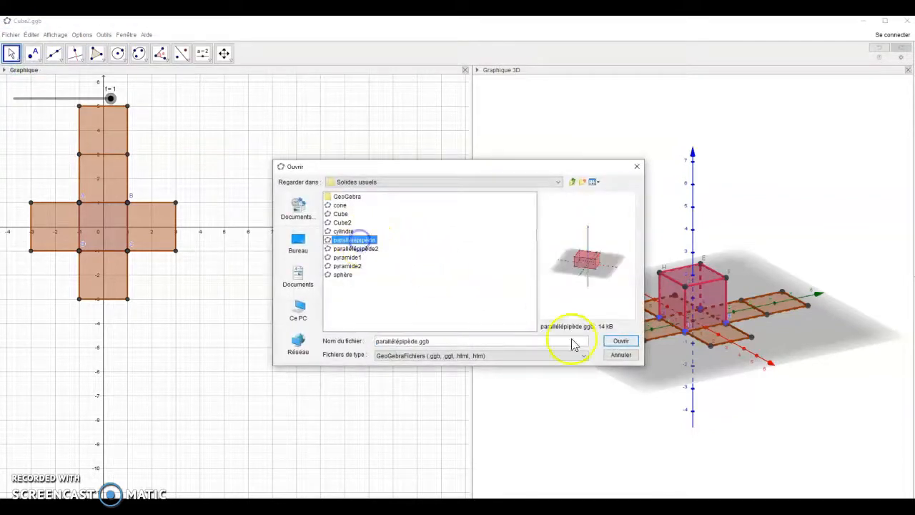
click(622, 341)
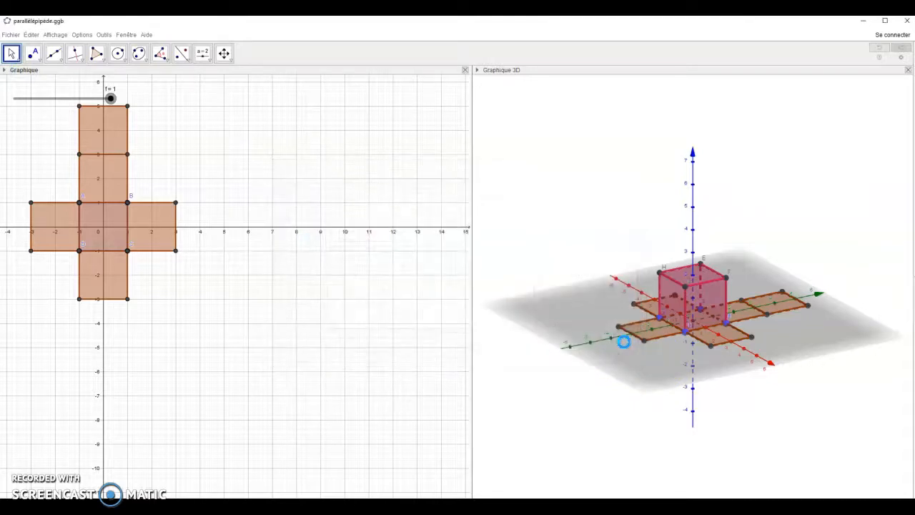
Rotate the 3D view around the parallelepiped and look through the available projection types.
click(604, 125)
click(288, 53)
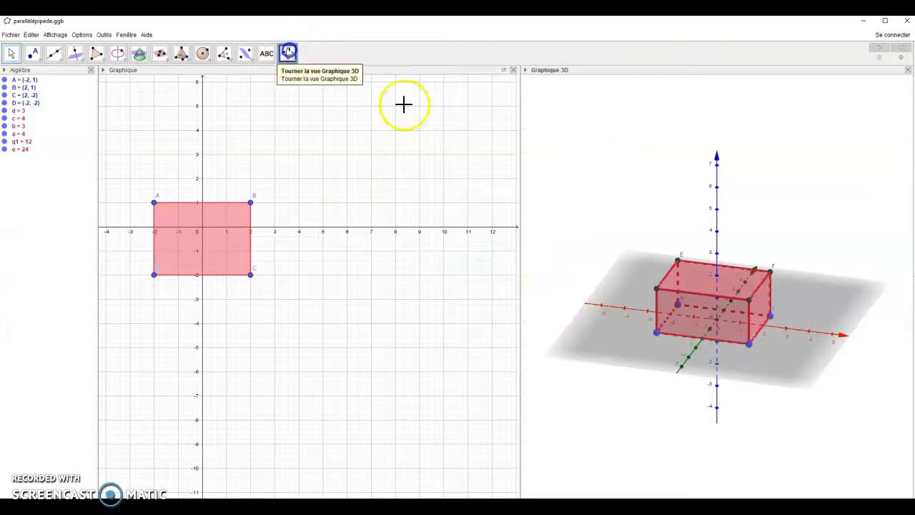
mouse_move(586, 163)
mouse_down()
mouse_move(605, 171)
mouse_move(623, 164)
mouse_move(602, 159)
mouse_up()
click(526, 71)
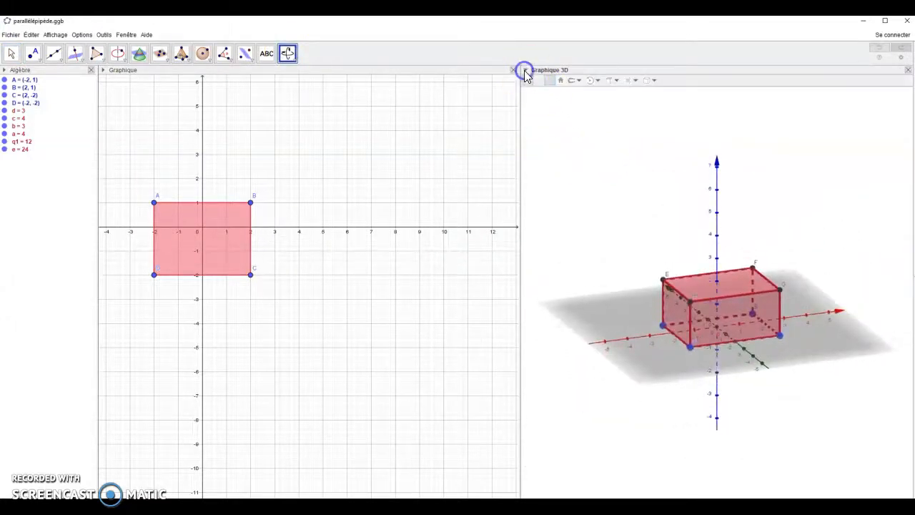
click(656, 83)
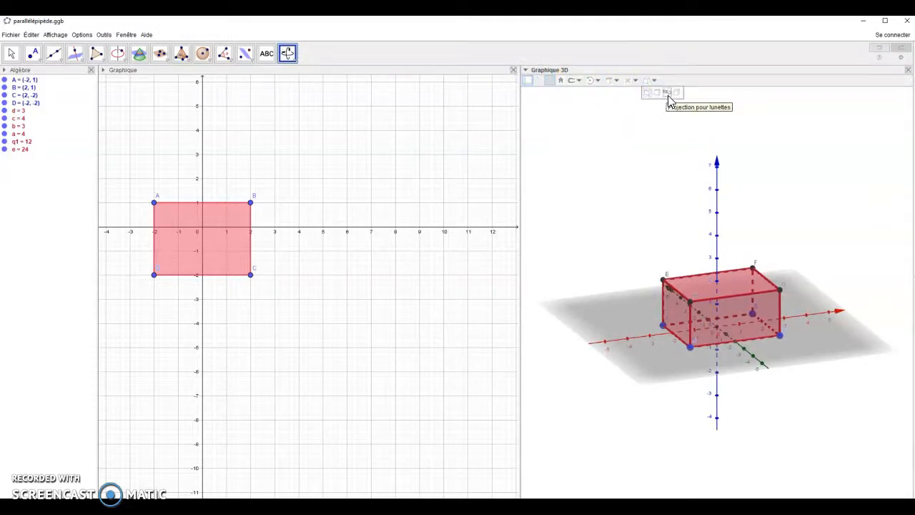
click(593, 134)
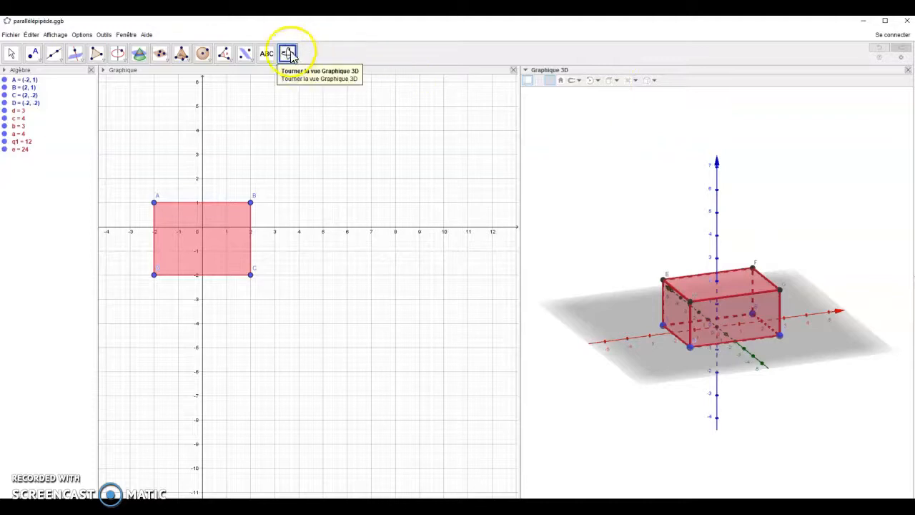
drag(628, 170, 648, 165)
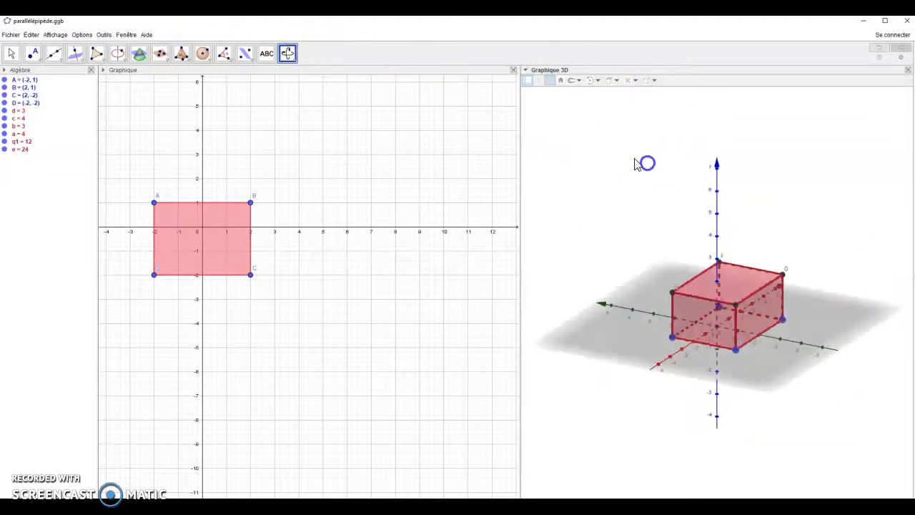
Open the pyramide1 file without saving the changes to the parallelepiped file.
click(11, 35)
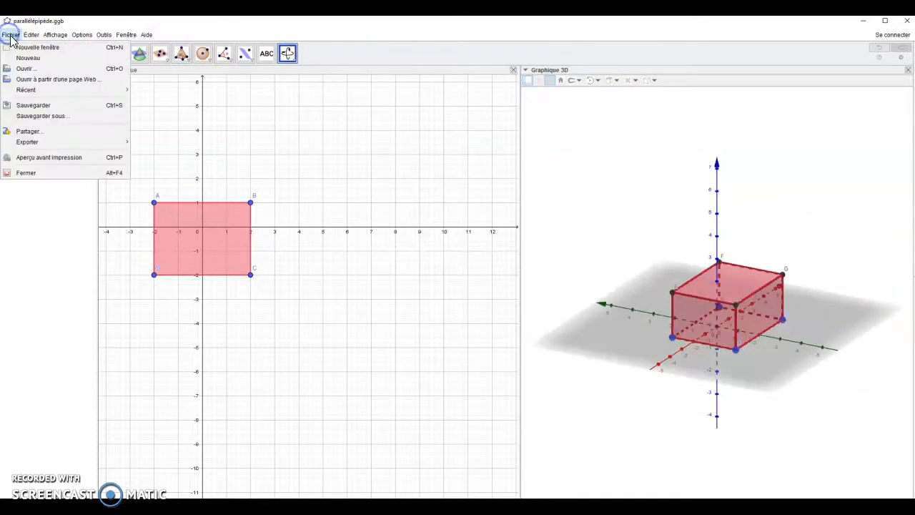
click(25, 70)
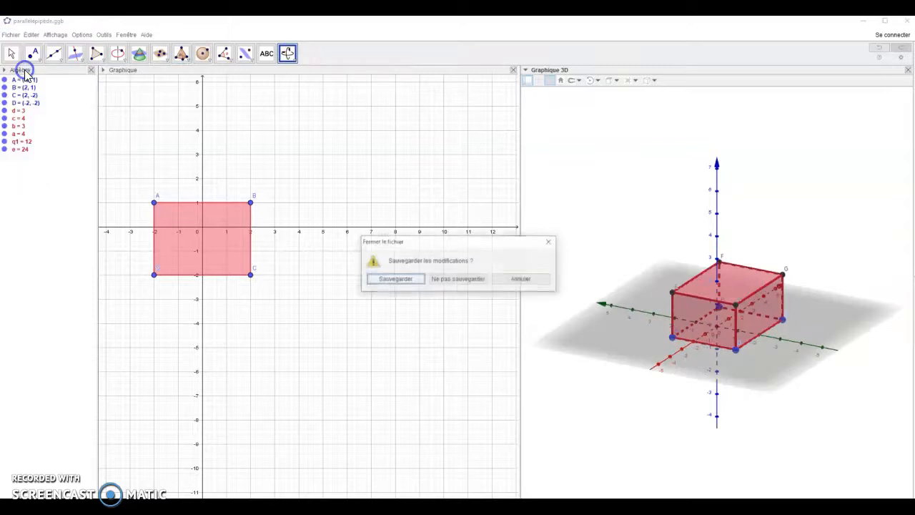
click(464, 280)
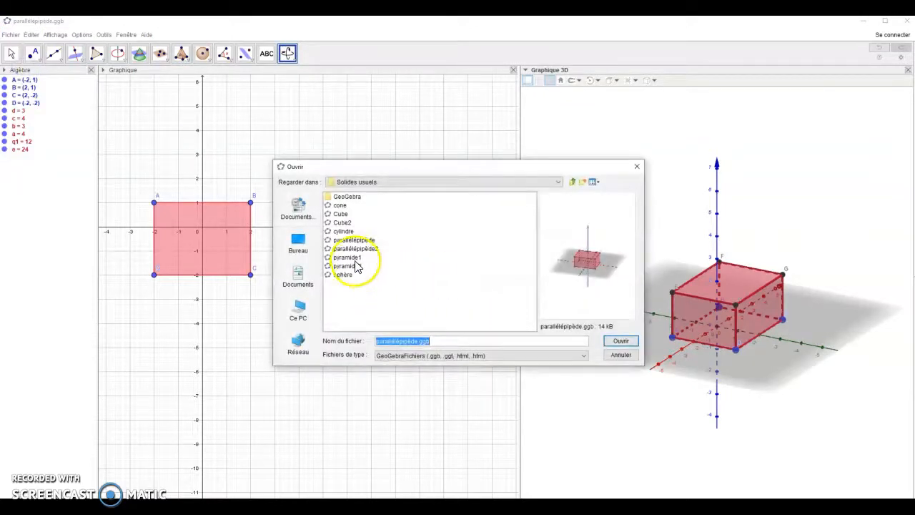
click(350, 258)
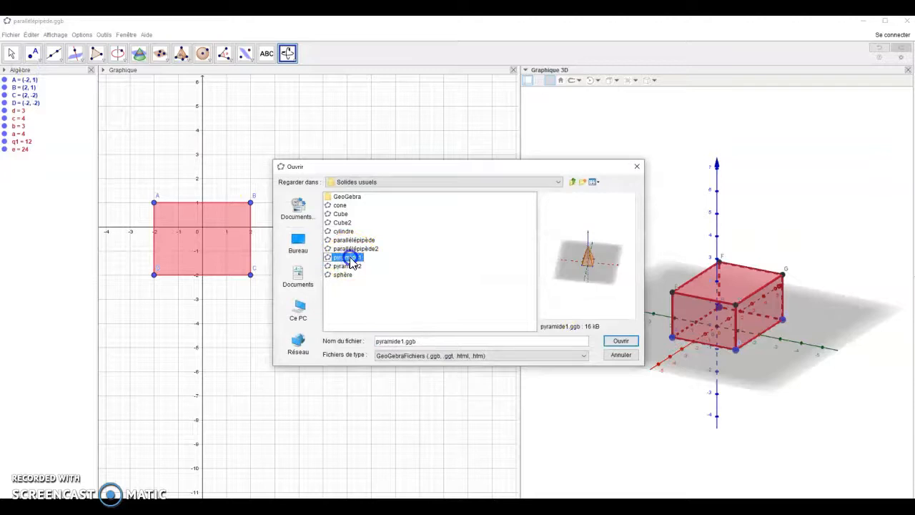
click(621, 340)
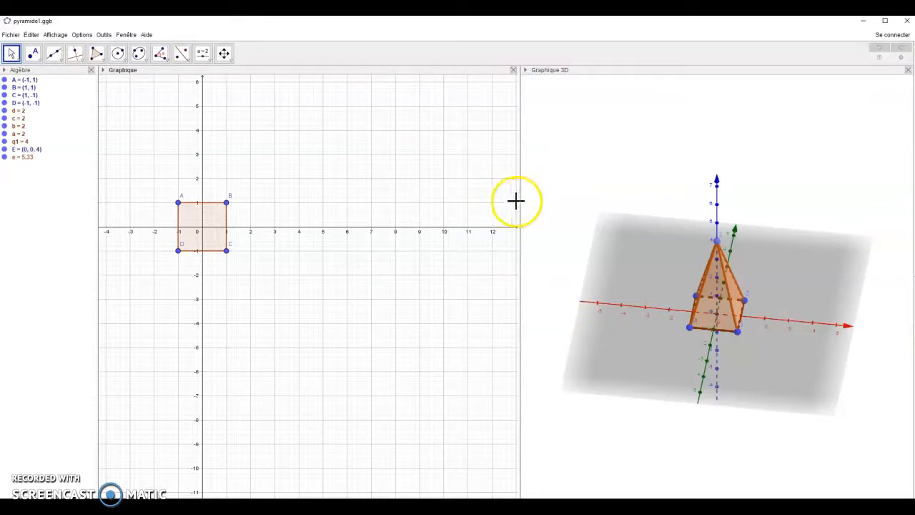
Rotate the 3D view around the pyramid with the view rotation tool.
click(563, 148)
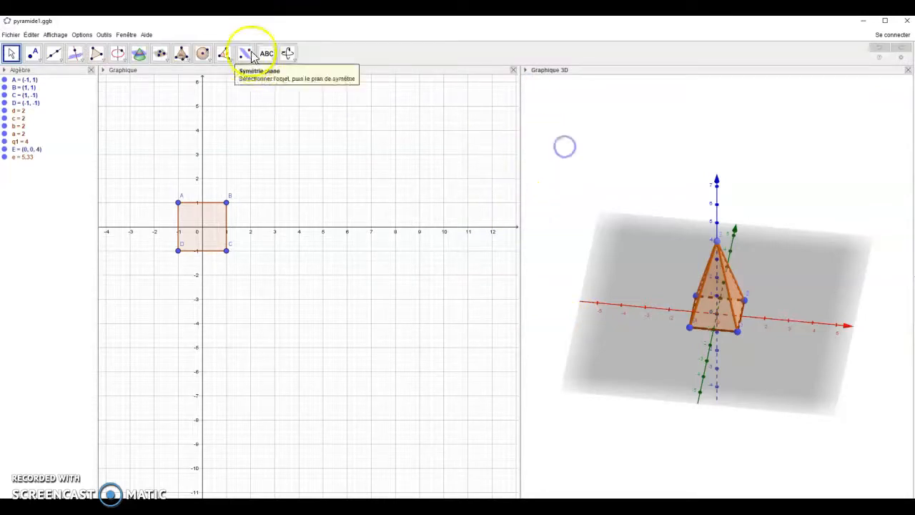
click(287, 56)
mouse_move(609, 174)
mouse_down()
mouse_move(605, 184)
mouse_move(636, 203)
mouse_move(640, 165)
mouse_move(607, 157)
mouse_move(601, 167)
mouse_move(615, 170)
mouse_up()
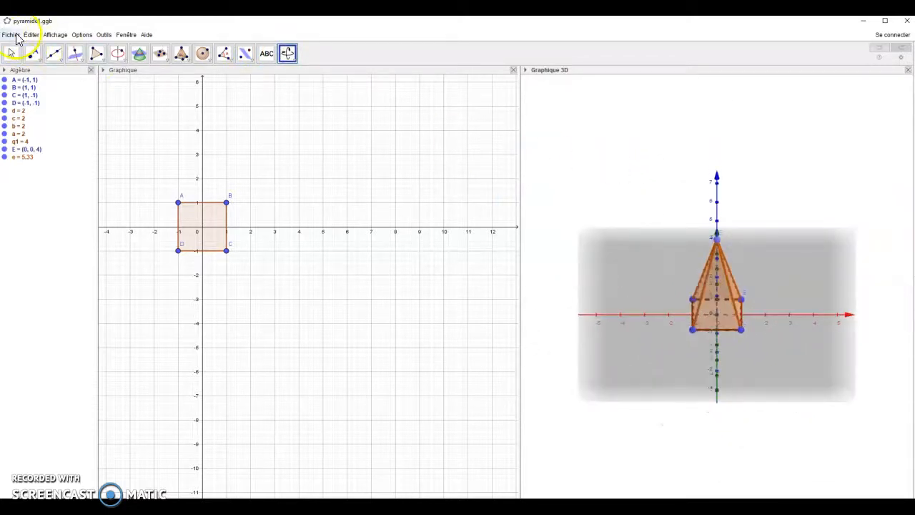
Open the sphère file without saving the changes to pyramide1, and rotate the 3D view around the sphere.
click(10, 35)
click(466, 278)
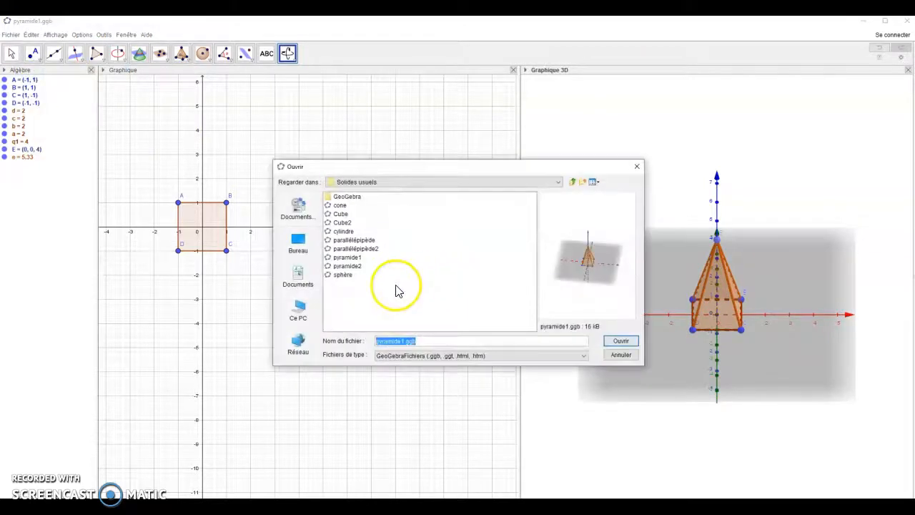
click(342, 275)
click(620, 340)
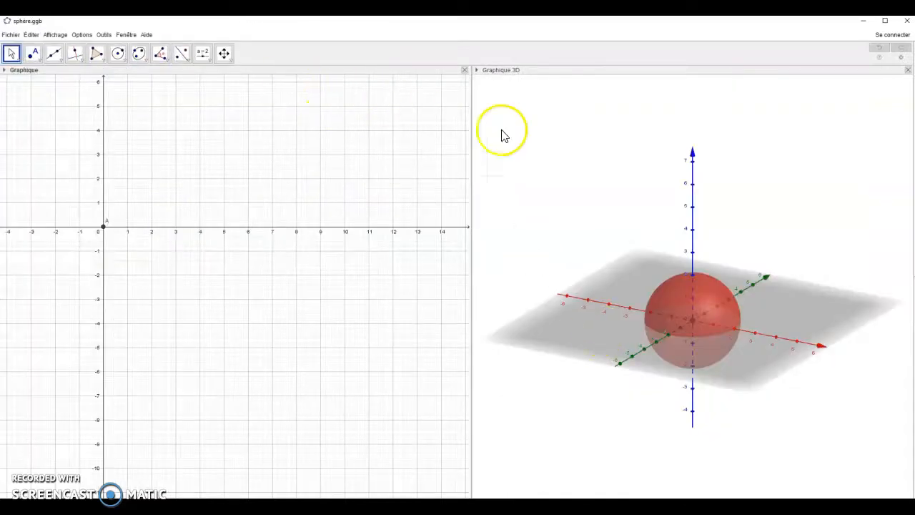
click(287, 54)
drag(579, 159, 610, 168)
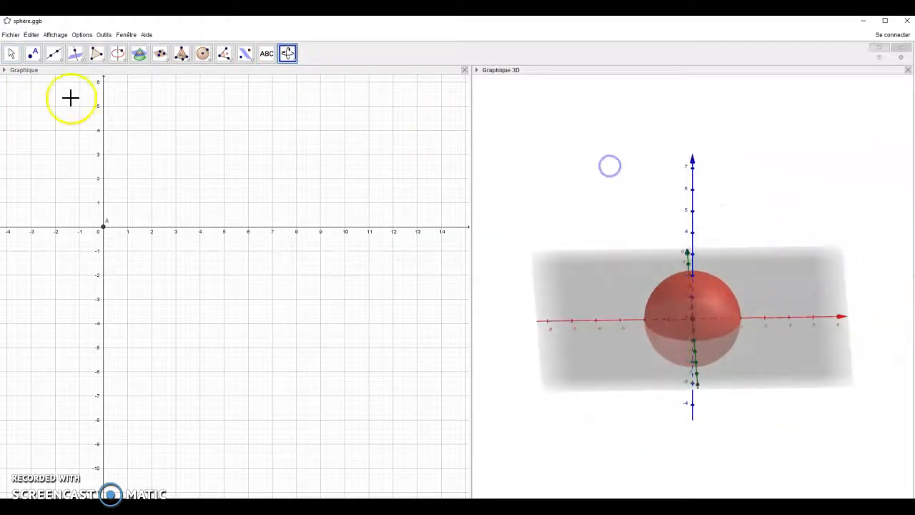
Open the cylindre file without saving the changes to the sphère file.
click(10, 34)
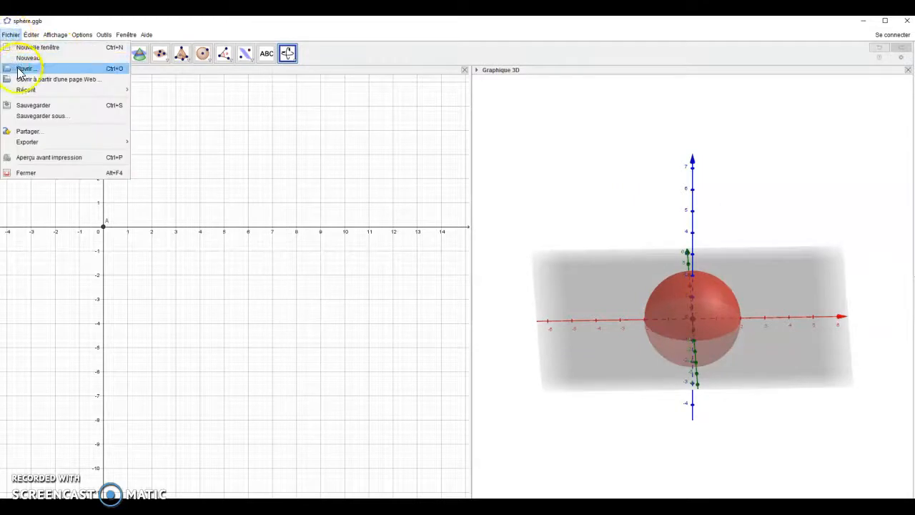
click(17, 66)
click(442, 280)
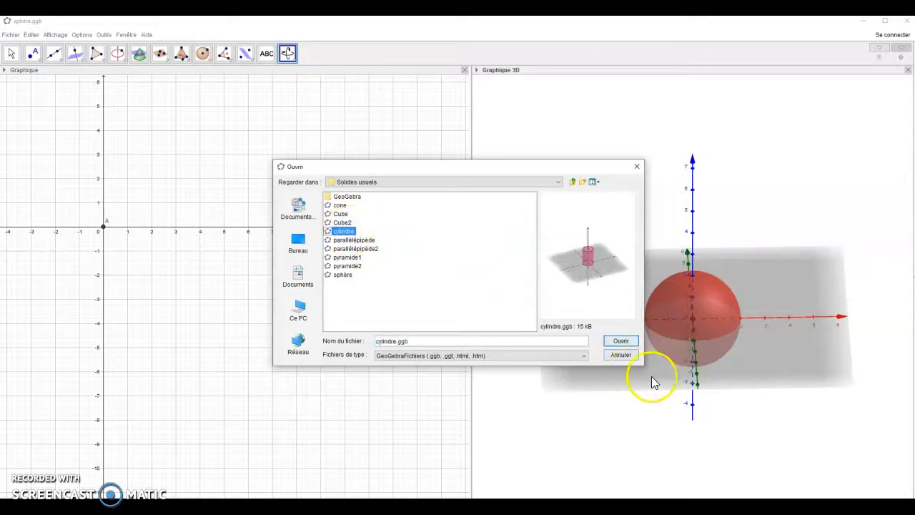
click(620, 342)
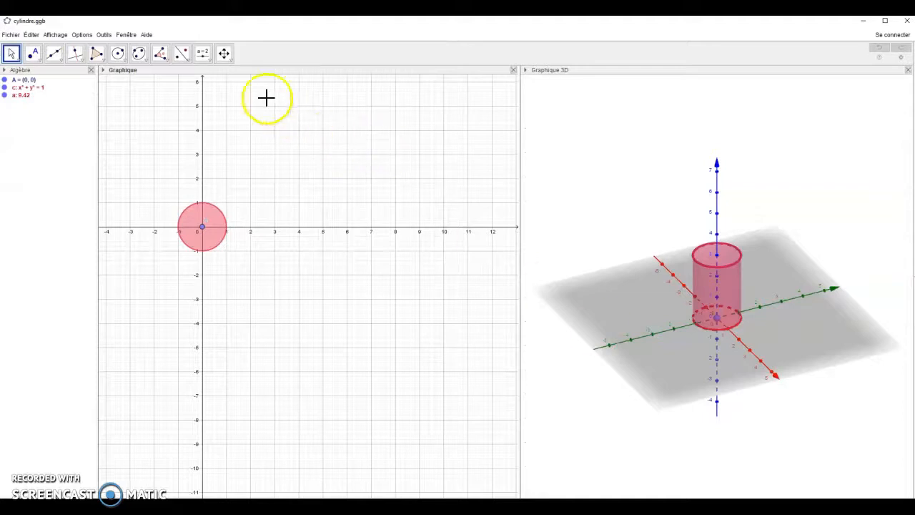
Rotate the 3D view around the cylinder with the view rotation tool.
click(555, 116)
click(289, 54)
drag(656, 179, 610, 175)
Open the cone file without saving the changes to the cylindre file.
click(12, 35)
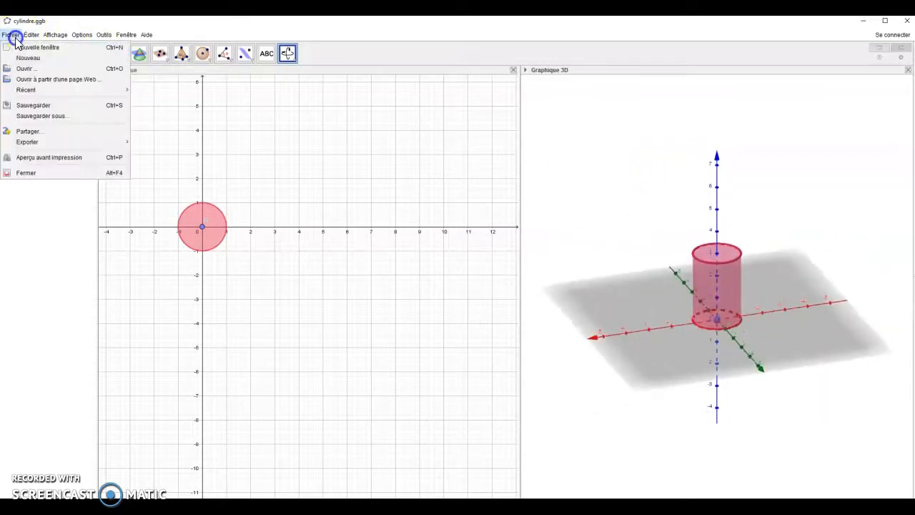
click(25, 73)
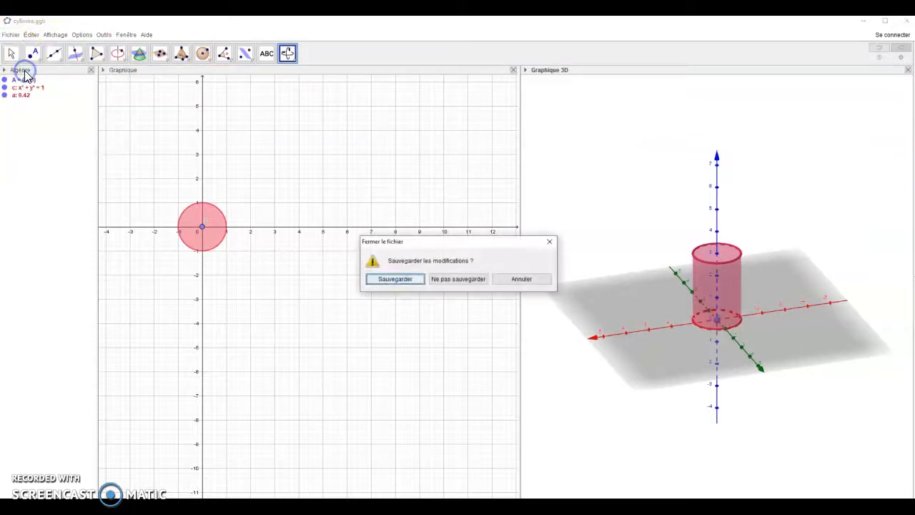
click(461, 280)
click(341, 205)
click(622, 343)
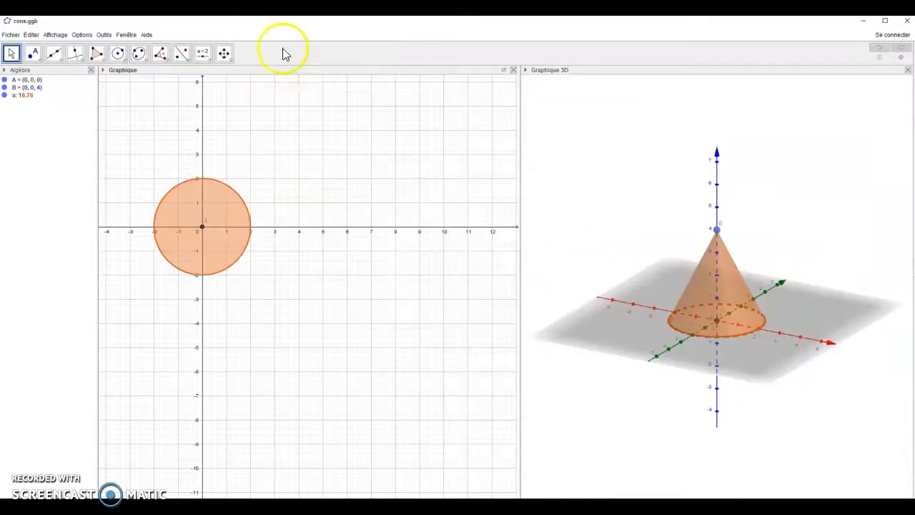
Rotate the 3D view around the cone with the view rotation tool.
click(676, 165)
click(286, 54)
mouse_move(648, 191)
mouse_down()
mouse_move(644, 211)
mouse_move(680, 184)
mouse_move(648, 186)
mouse_move(643, 196)
mouse_move(610, 186)
mouse_move(612, 199)
mouse_move(654, 196)
mouse_move(650, 180)
mouse_move(642, 194)
mouse_move(657, 195)
mouse_up()
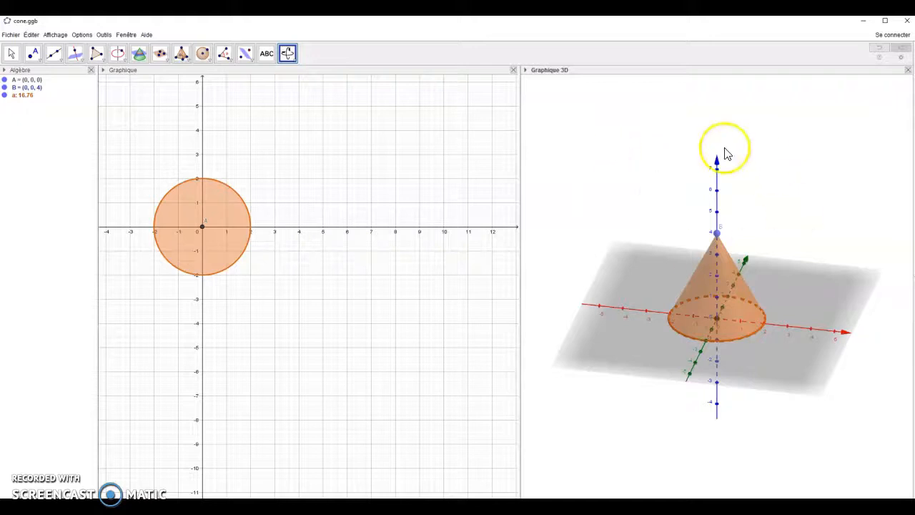